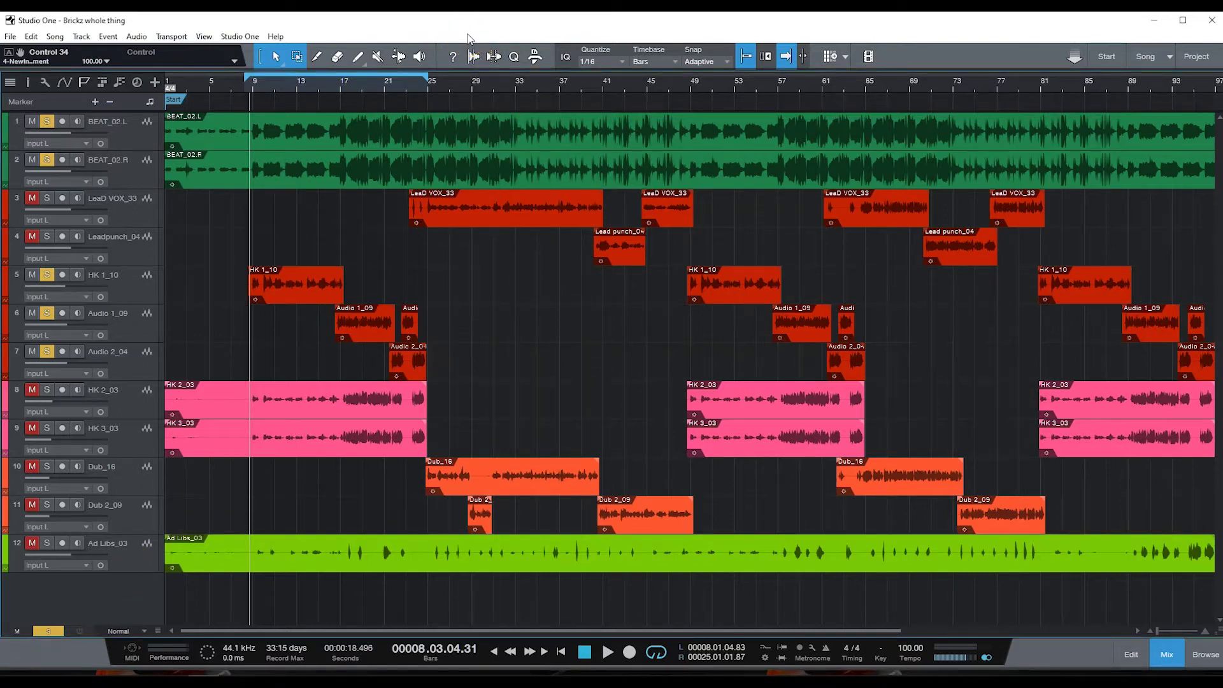
Play the song from bar 8 and stop it near bar 19.
key("space")
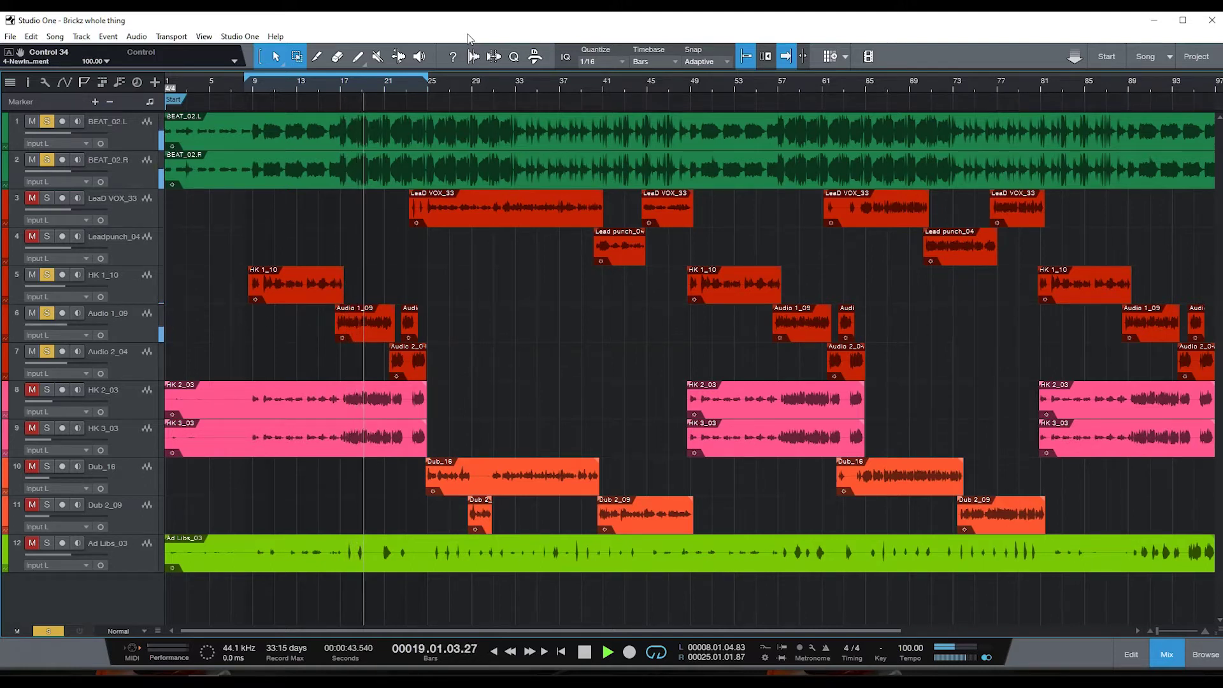
key("space")
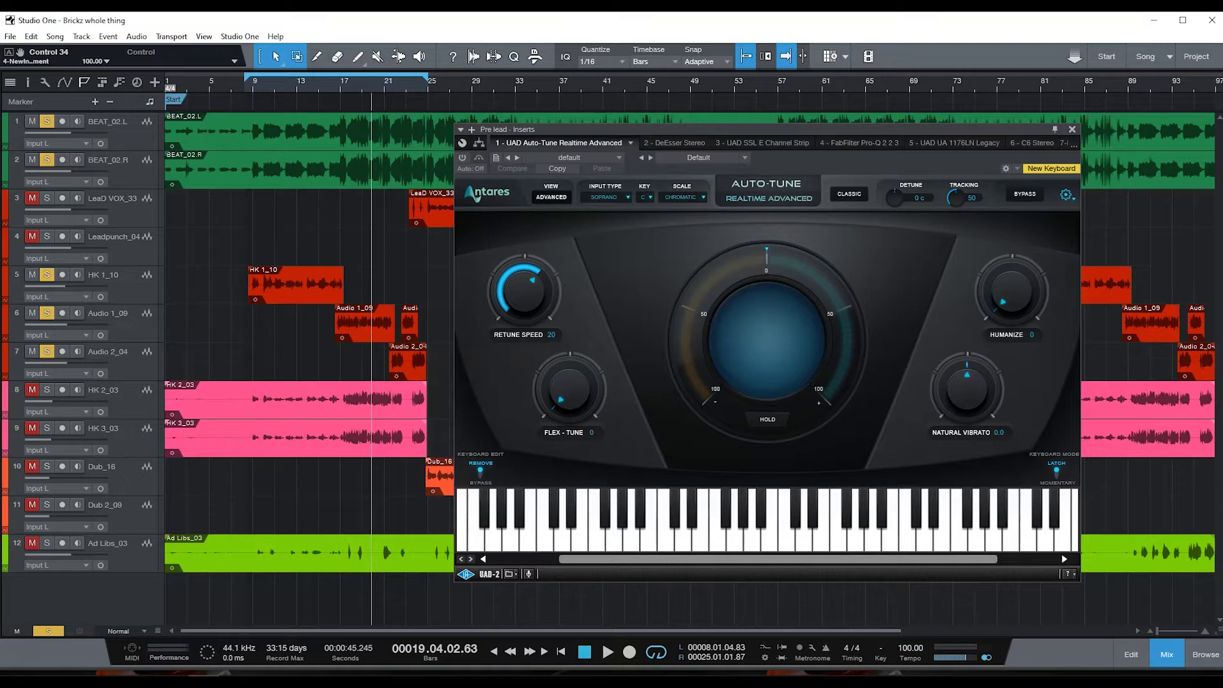
Audition the Pre lead vocal through Auto-Tune Realtime Advanced, then switch the plugin on.
key("space")
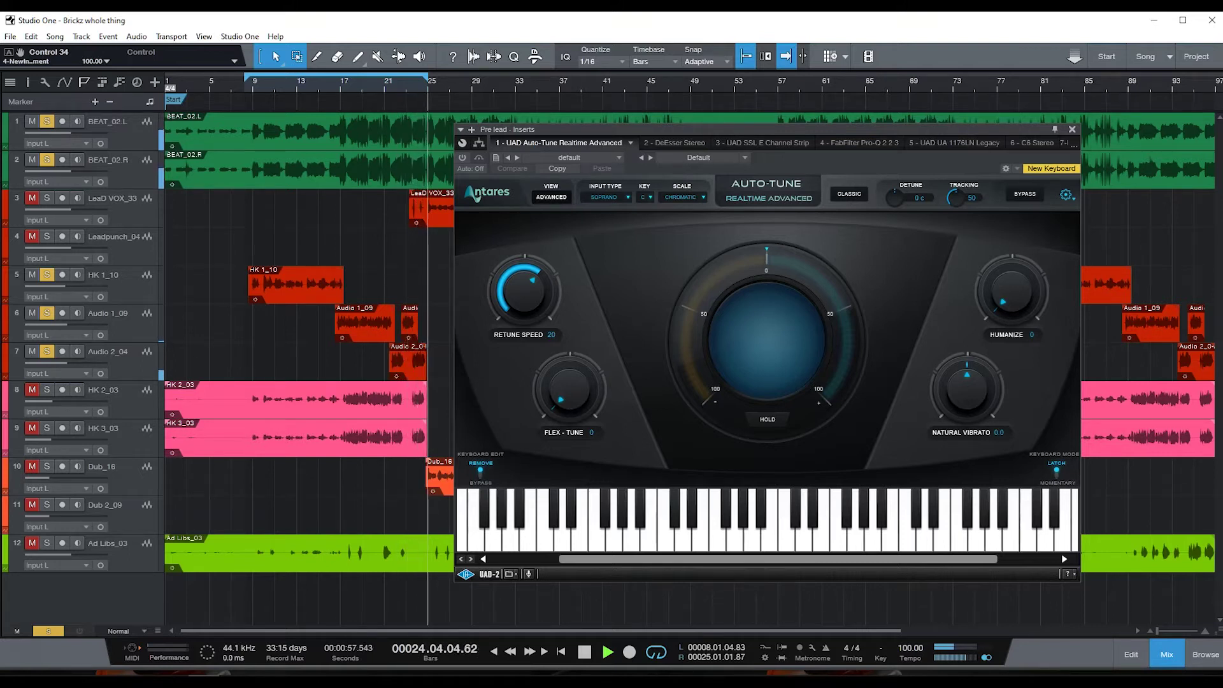
key("space")
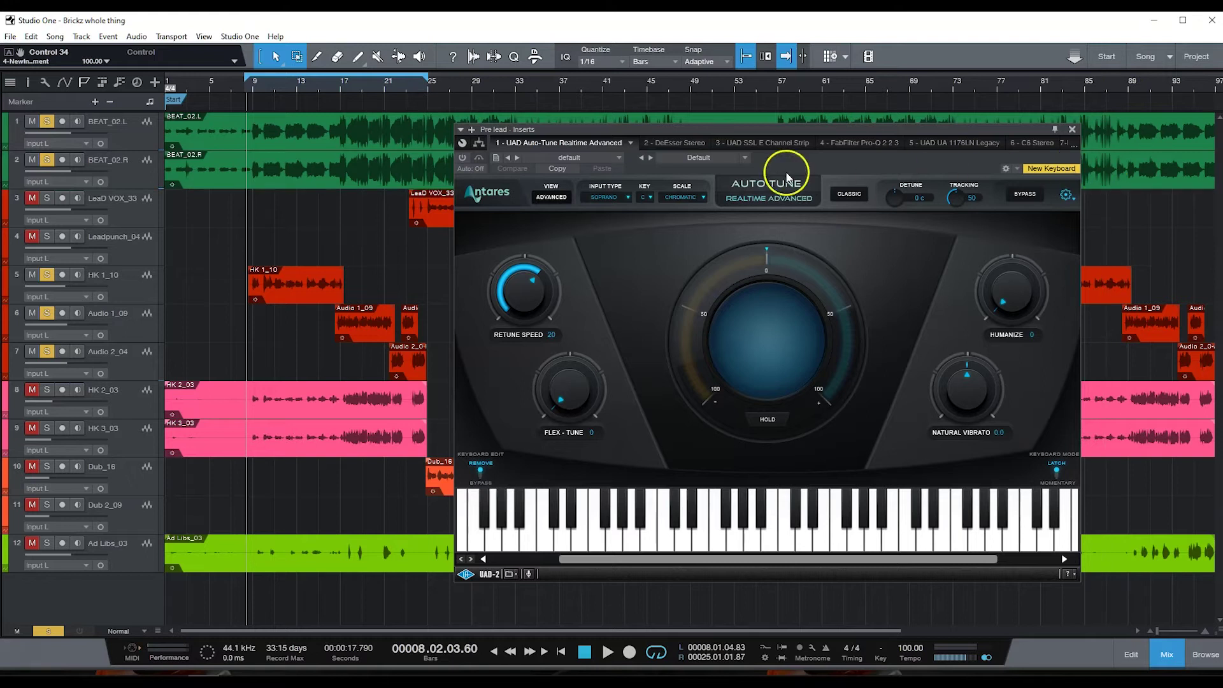
left_click(462, 159)
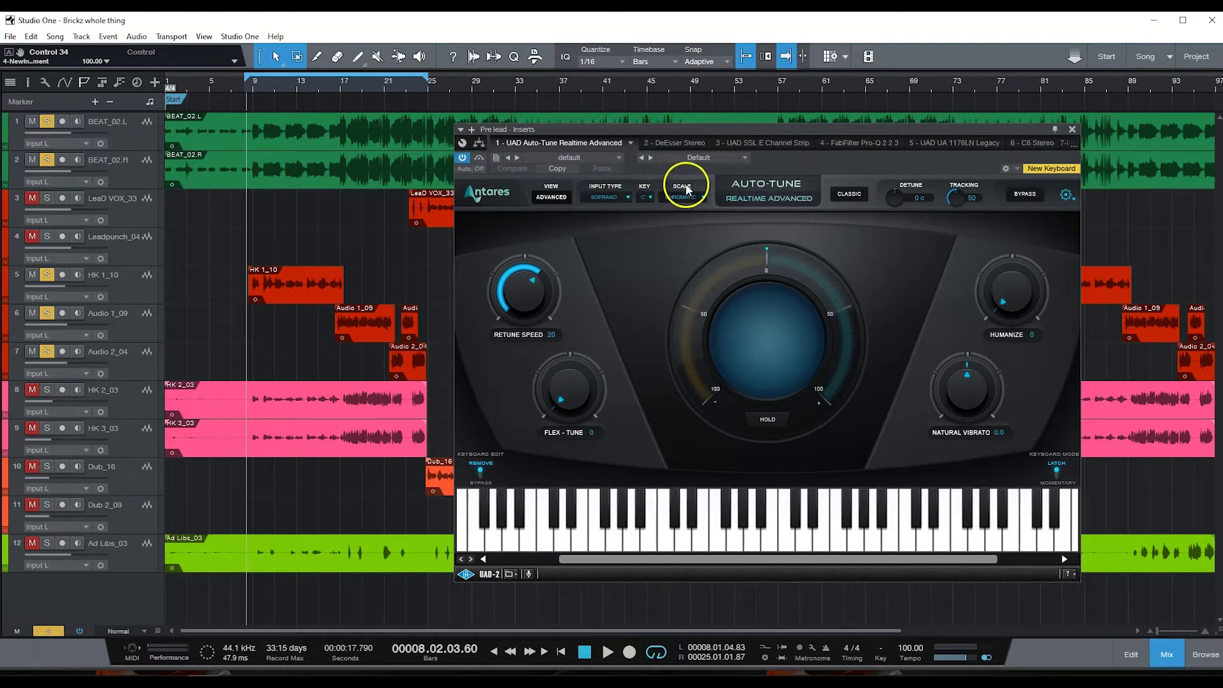
Set Auto-Tune to key A, Minor scale, Low Male input type, and adjust the retune speed.
left_click(646, 194)
left_click(637, 329)
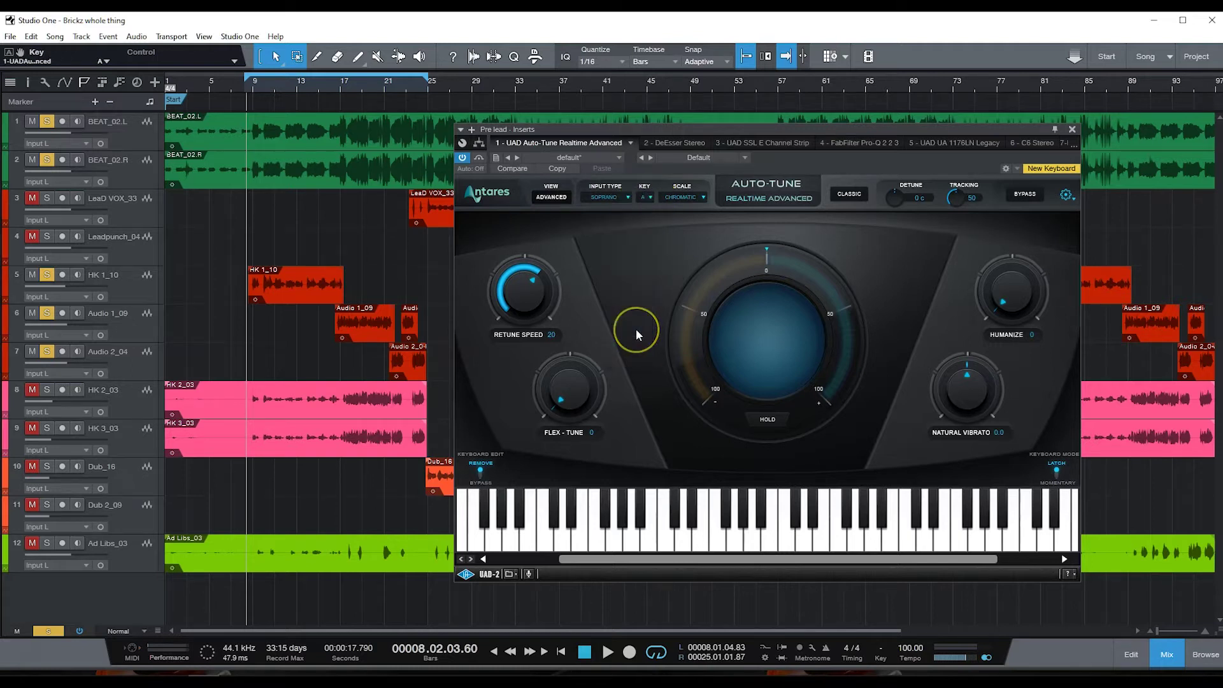
left_click(701, 198)
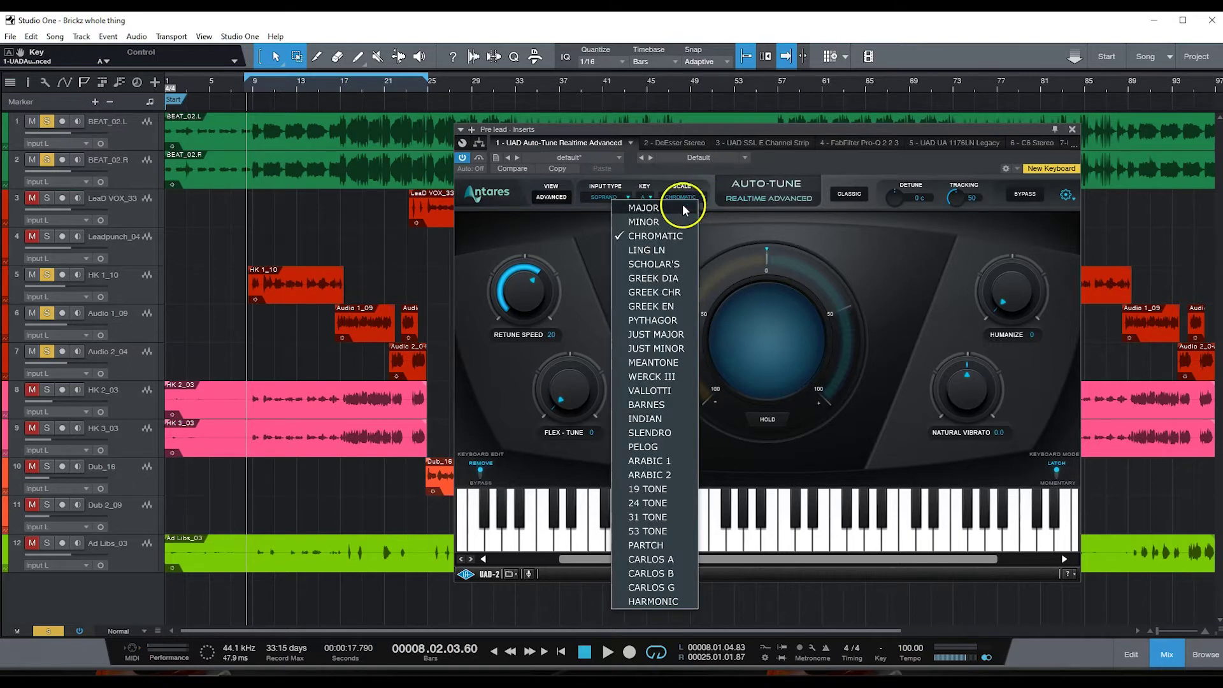
left_click(679, 223)
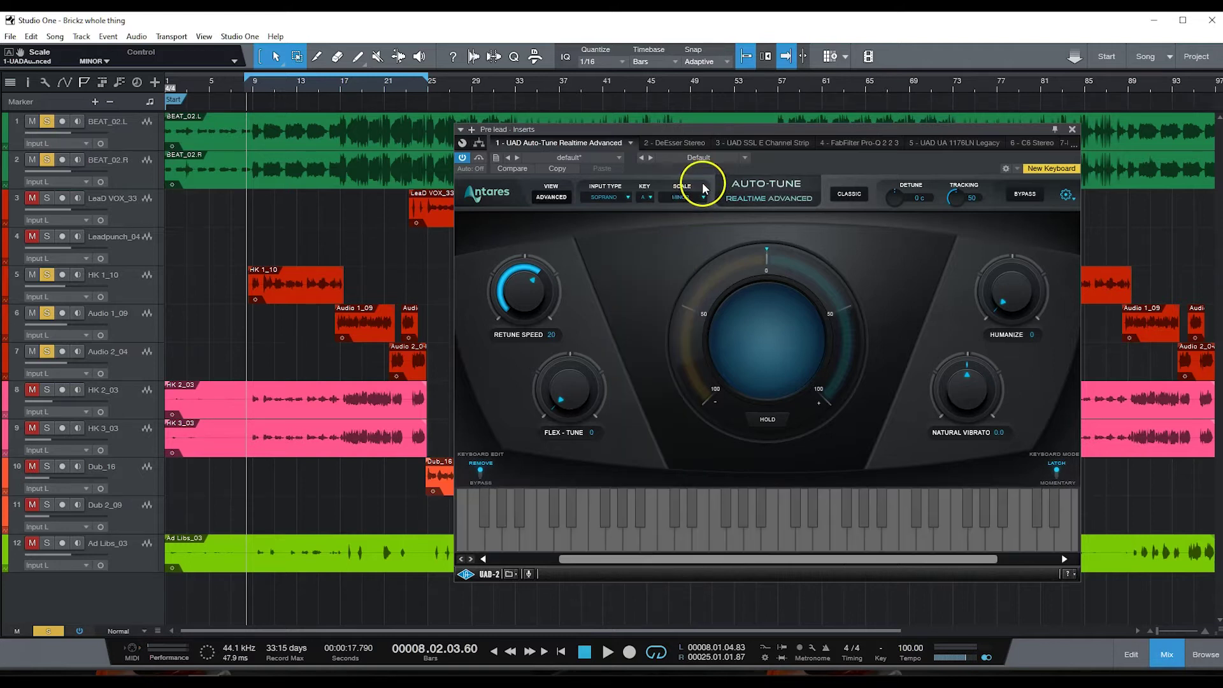
left_click(624, 197)
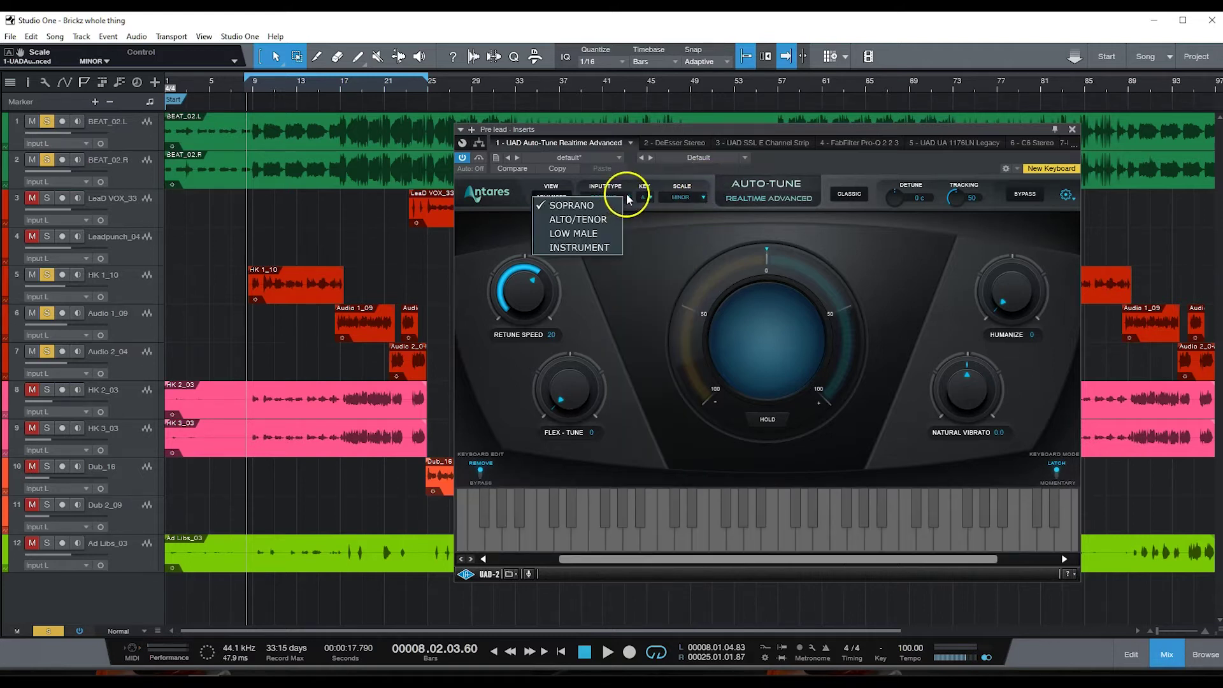
left_click(604, 236)
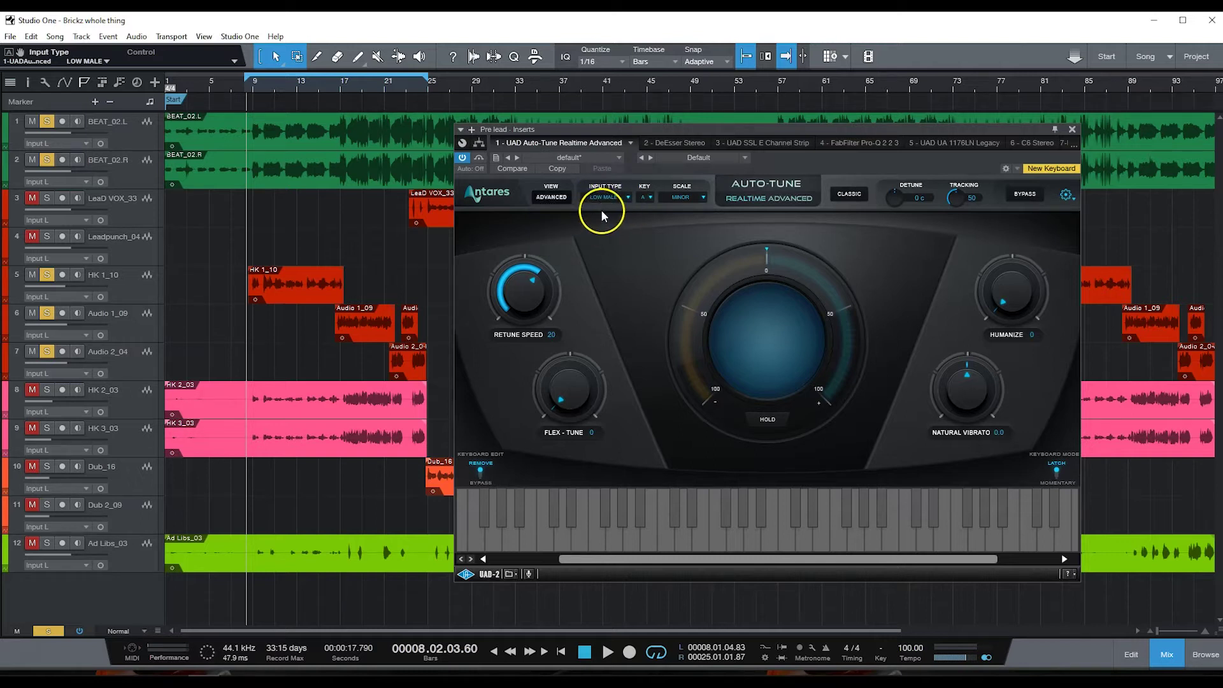
left_click_drag(538, 273, 509, 473)
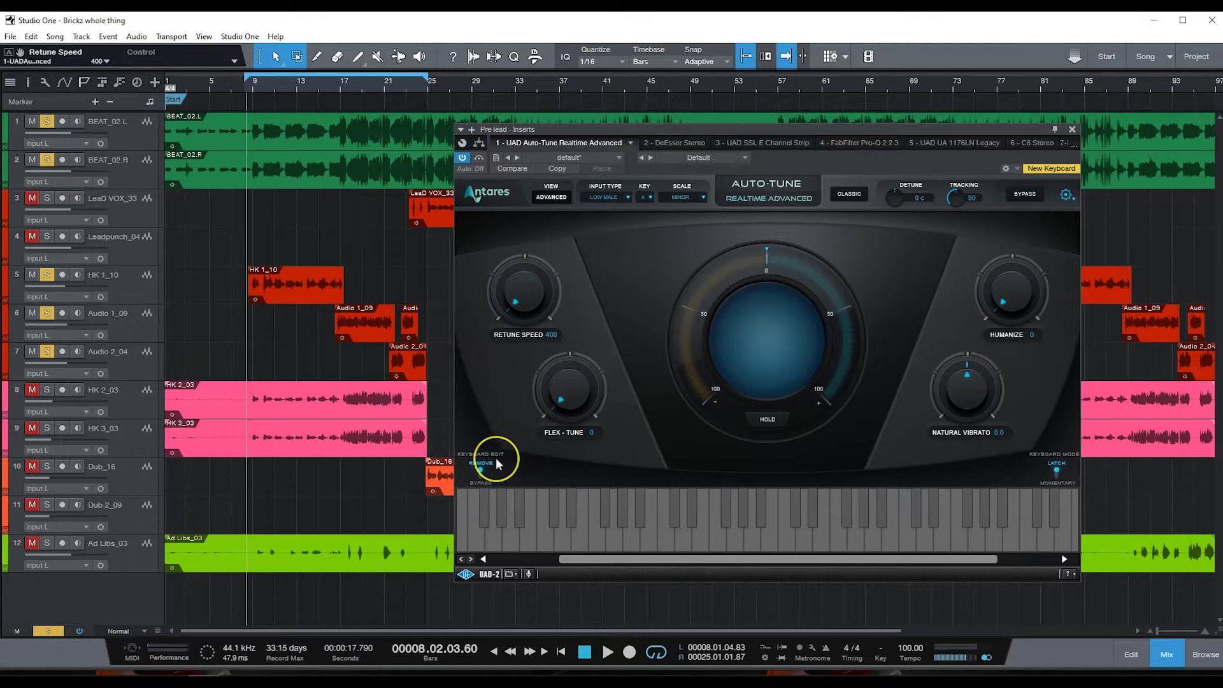
Play the vocal while dropping Auto-Tune's retune speed from 400 to 0, then stop.
key("space")
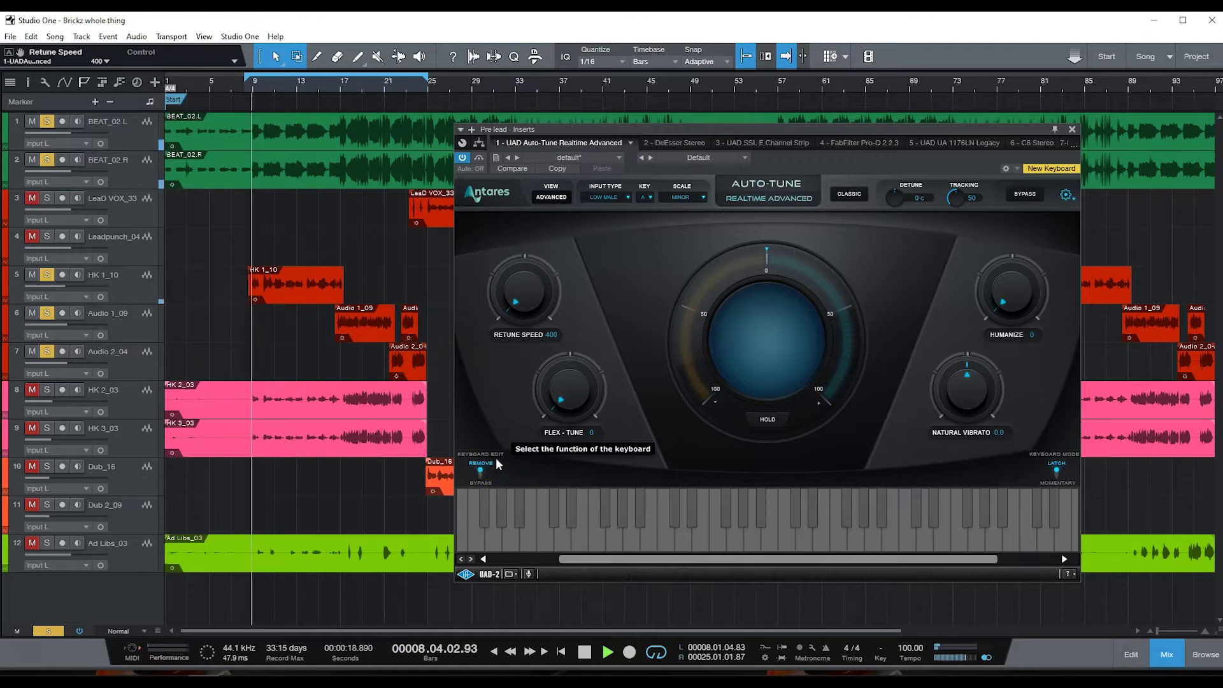
left_click(461, 456)
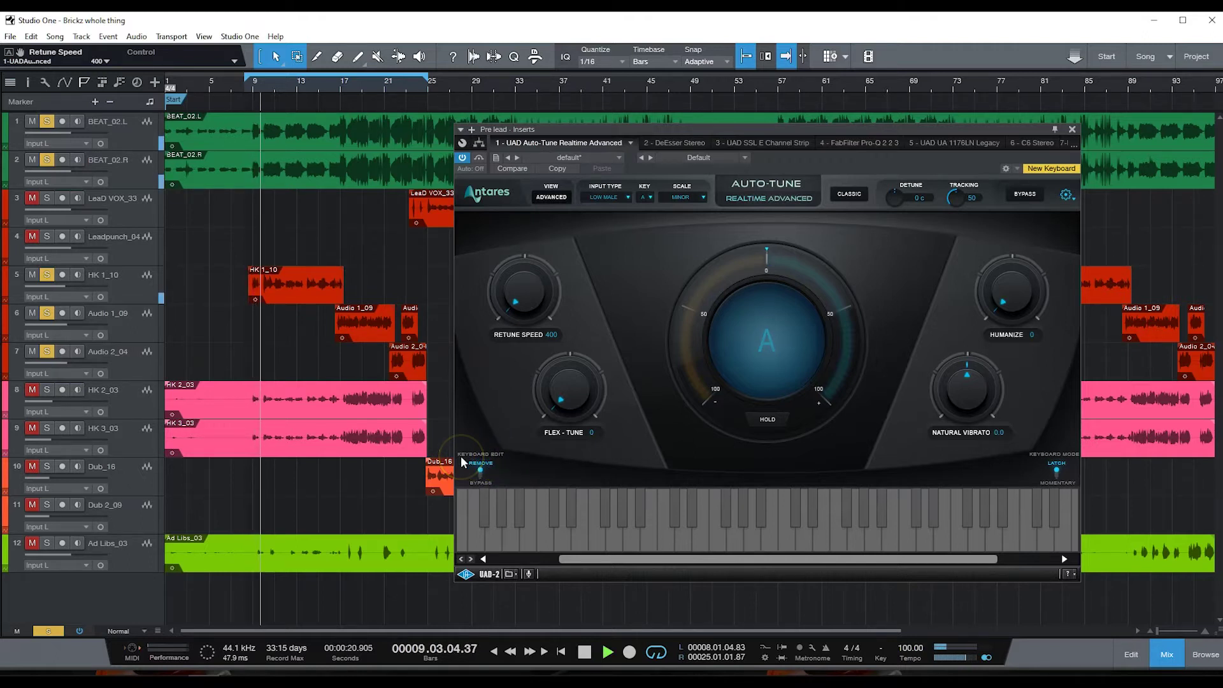
left_click(374, 430)
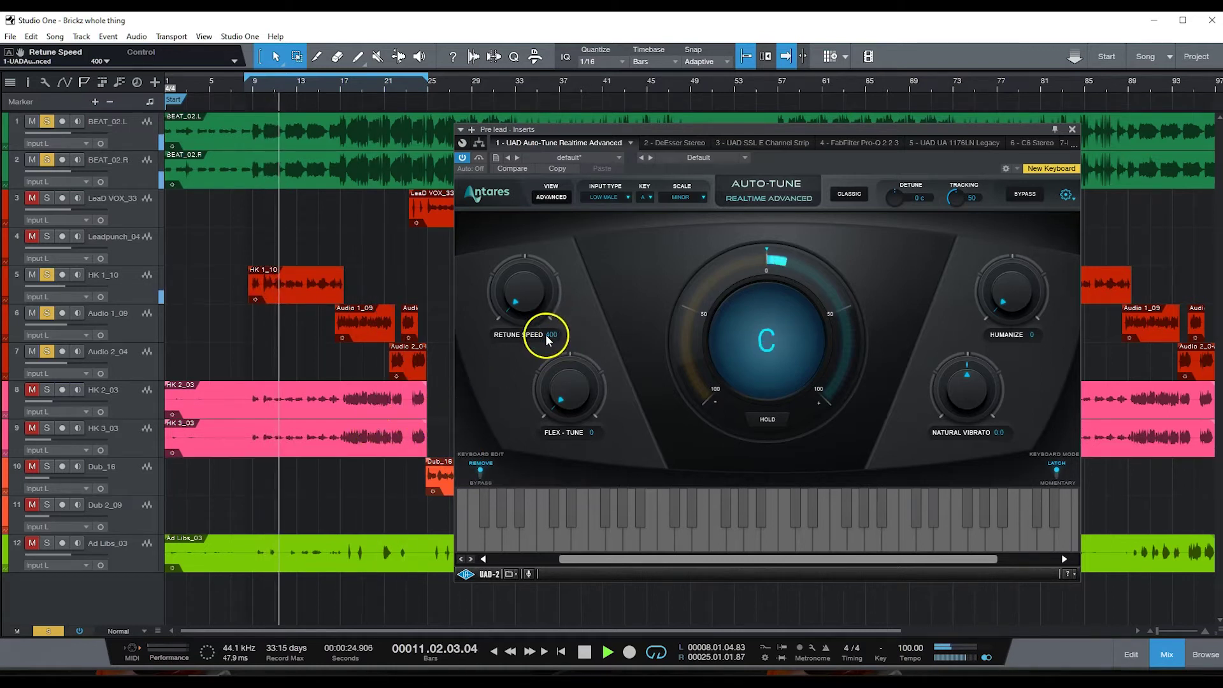
left_click_drag(541, 323, 513, 186)
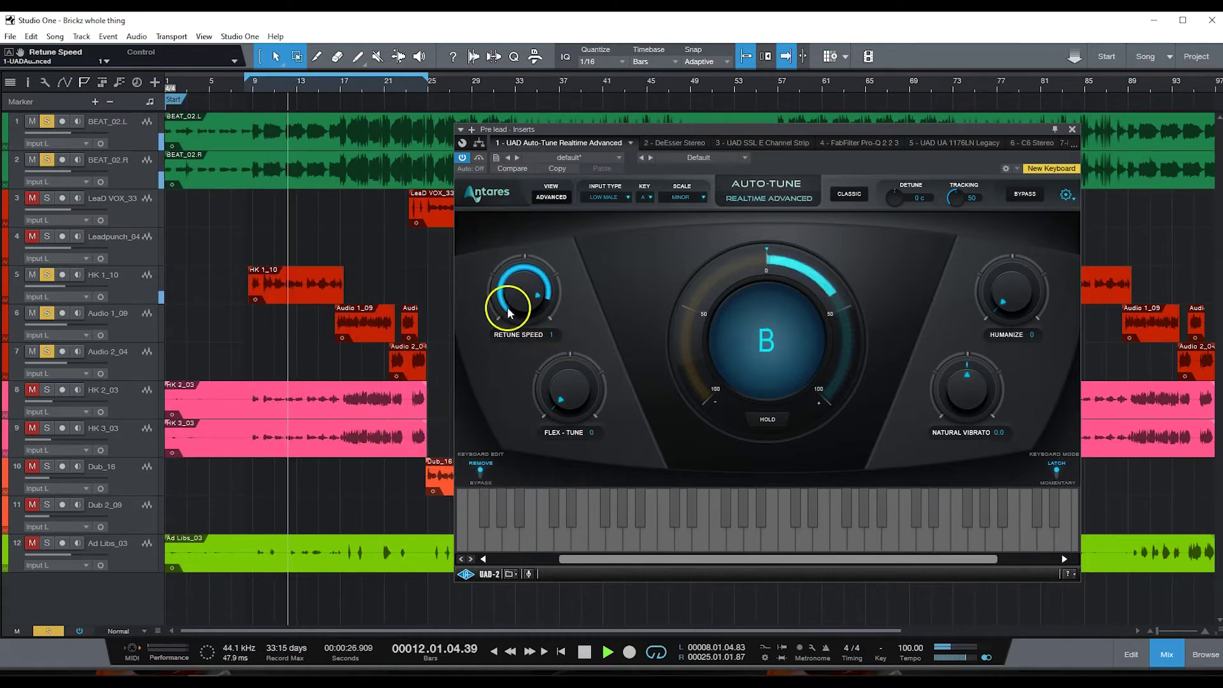
left_click_drag(509, 312, 521, 210)
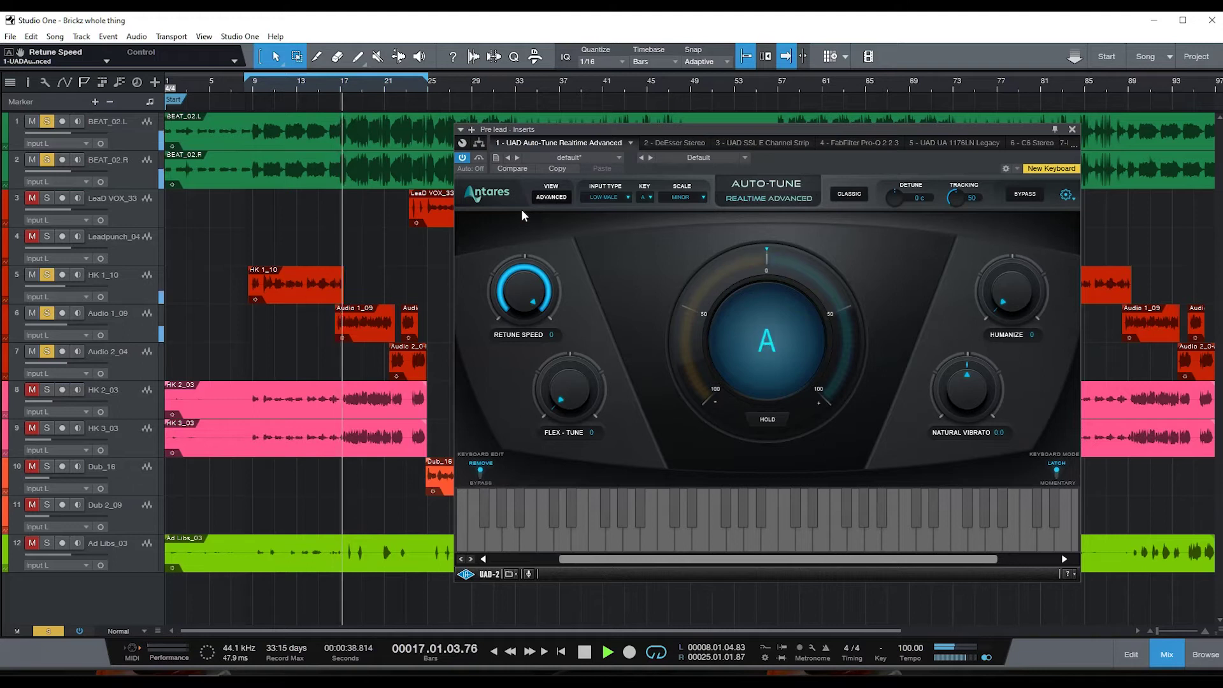
key("space")
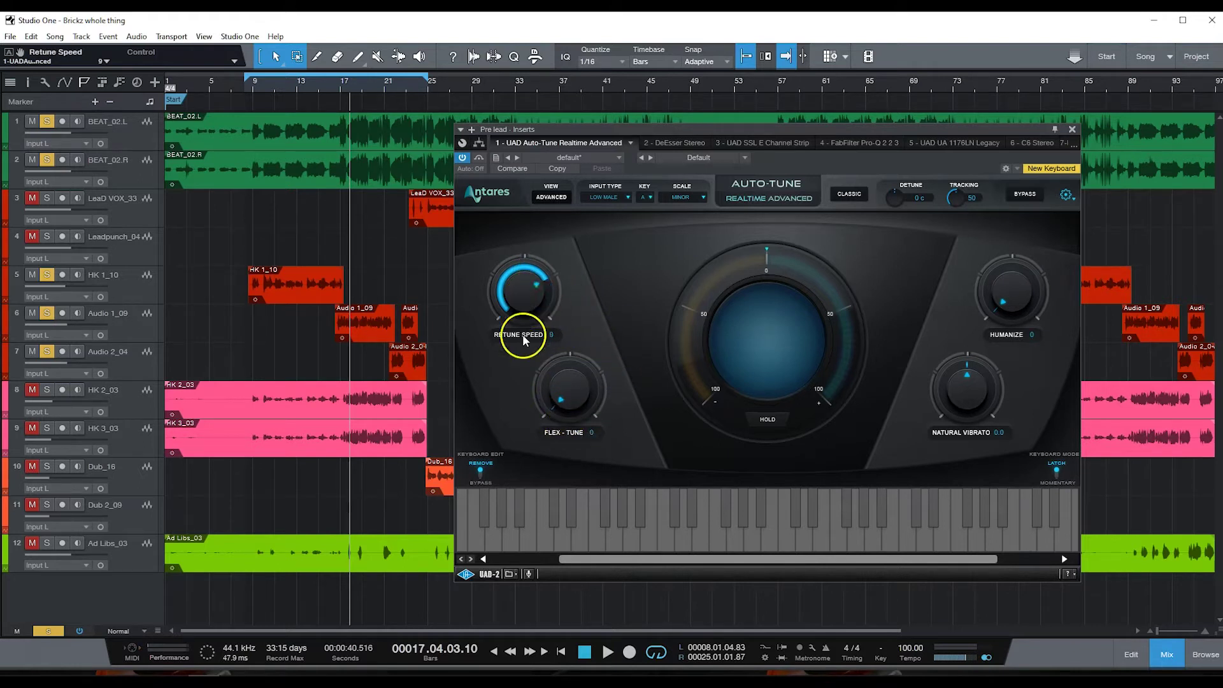
Raise Auto-Tune's retune speed from 0 to 15 during playback.
left_click(535, 286)
left_click_drag(534, 282, 530, 307)
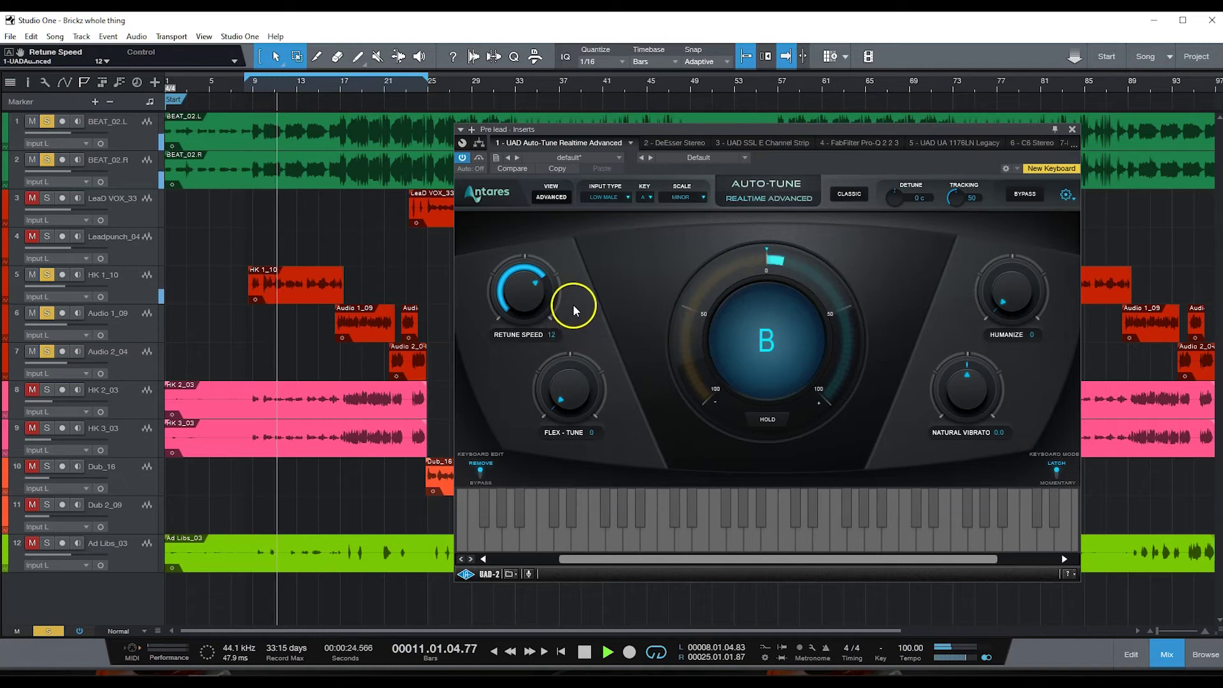
left_click_drag(533, 298, 528, 296)
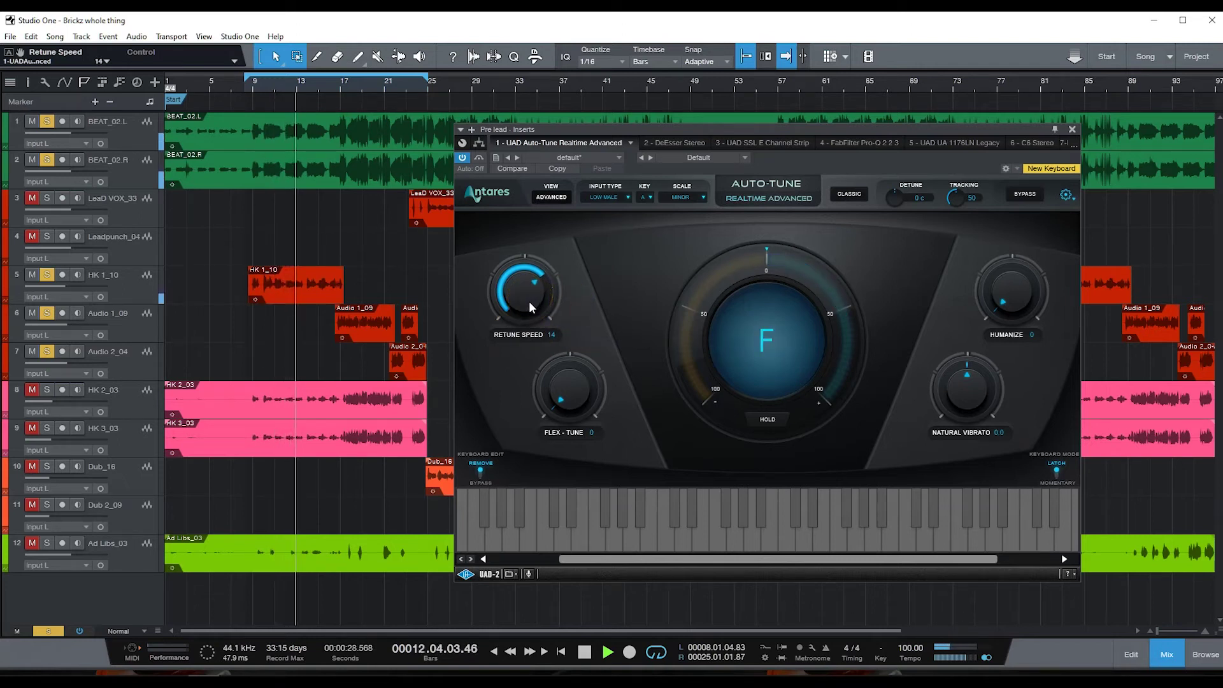
left_click_drag(529, 302, 542, 290)
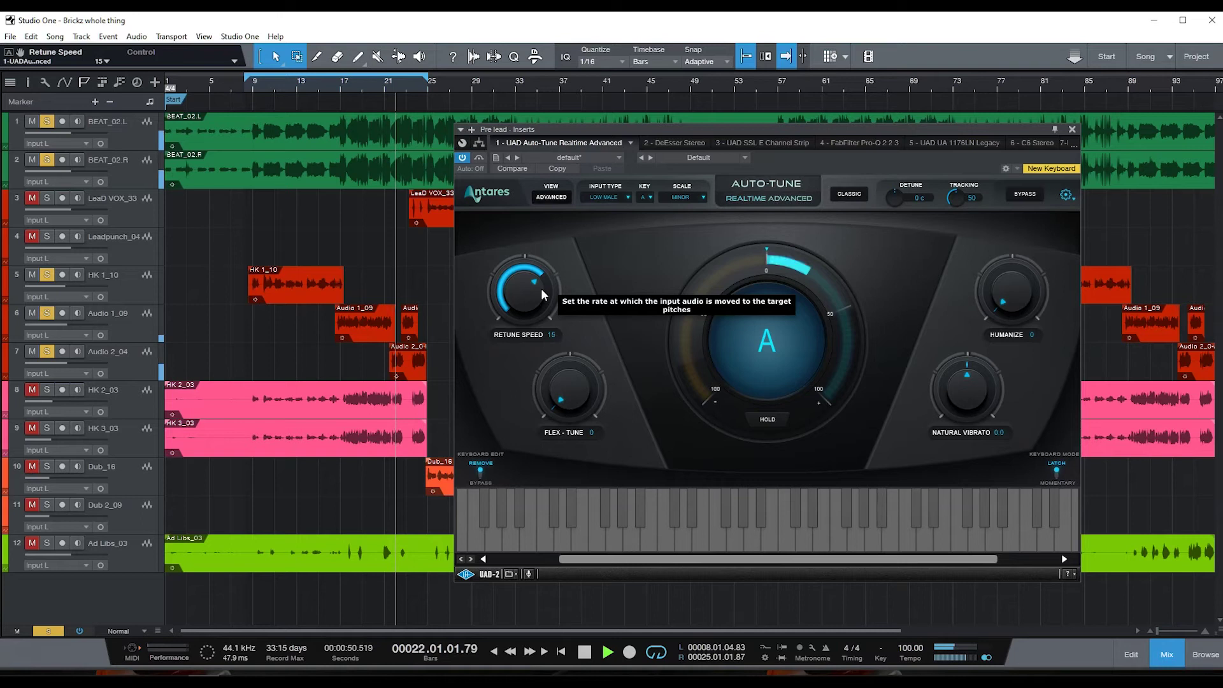
key("space")
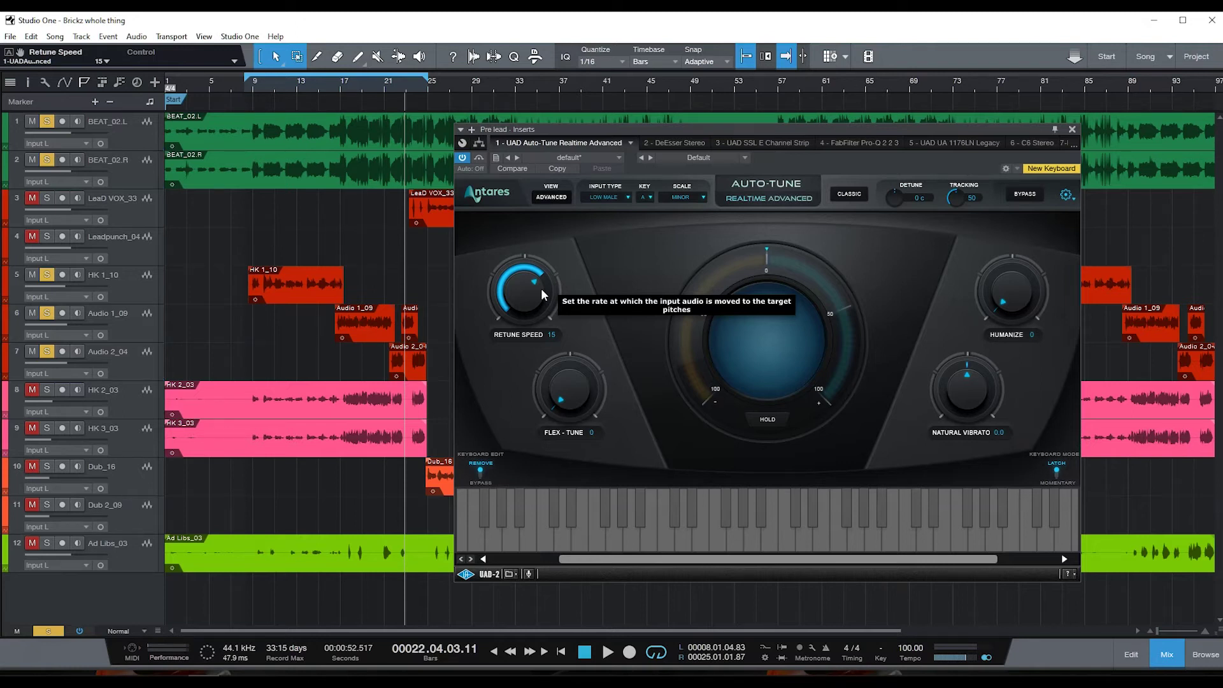
key("KP_Subtract")
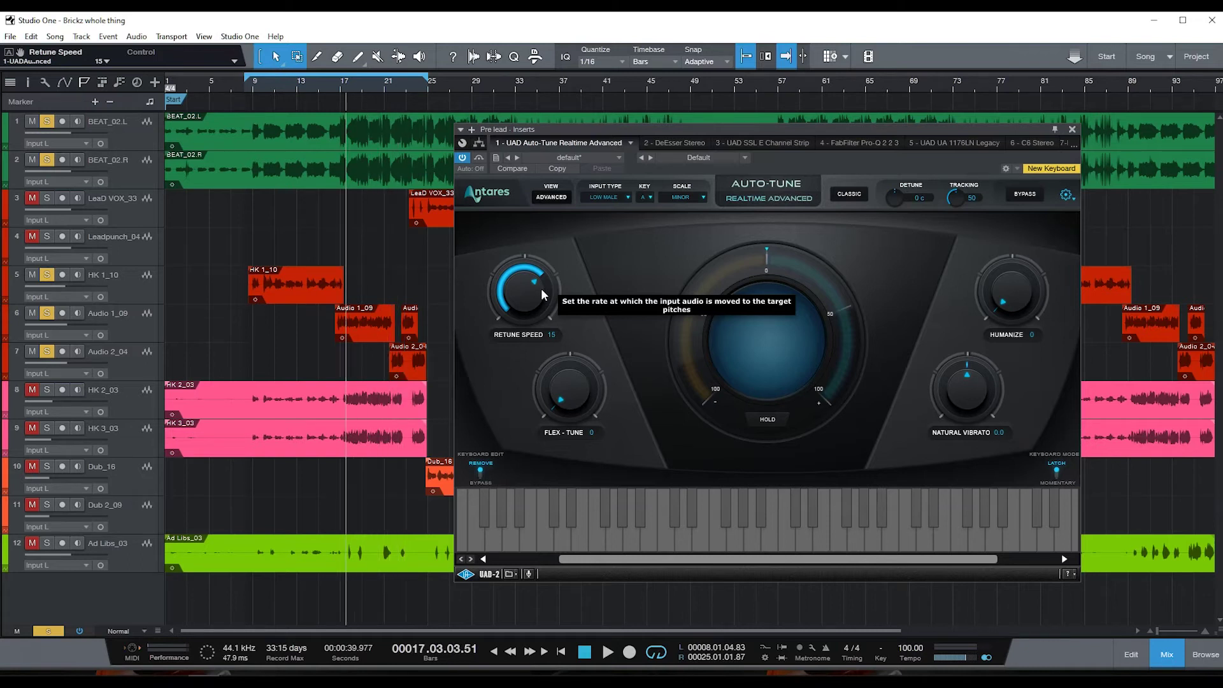
key("KP_Subtract")
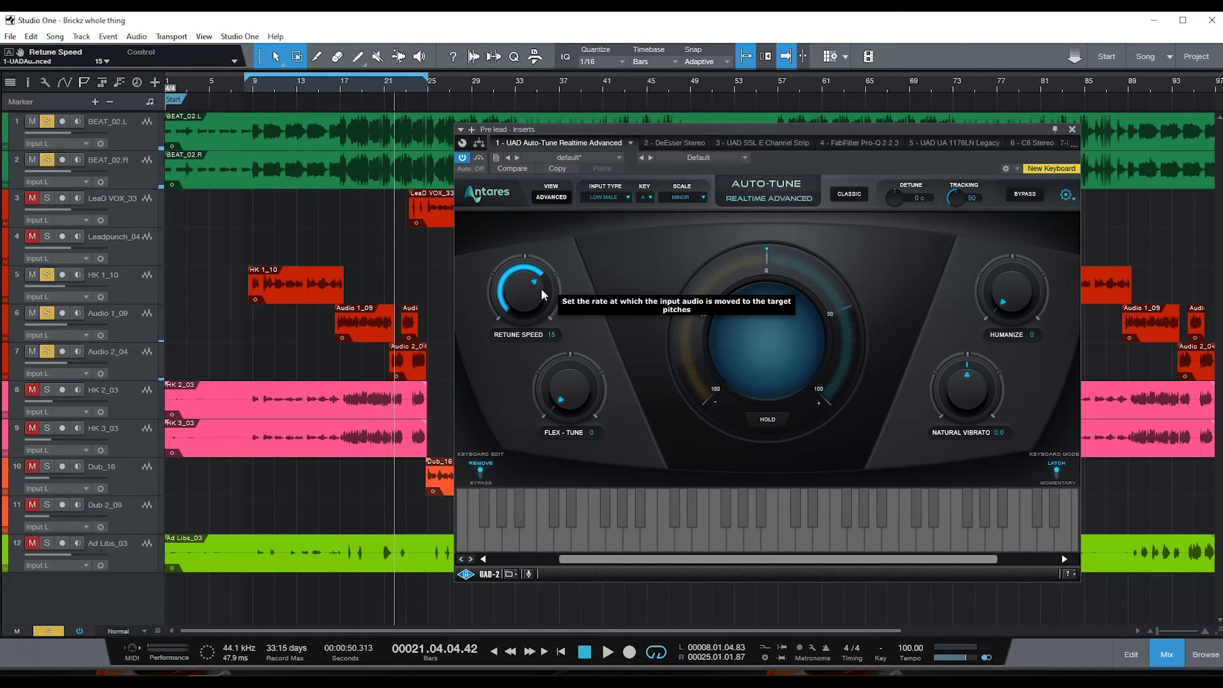
left_click(613, 273)
left_click(537, 295)
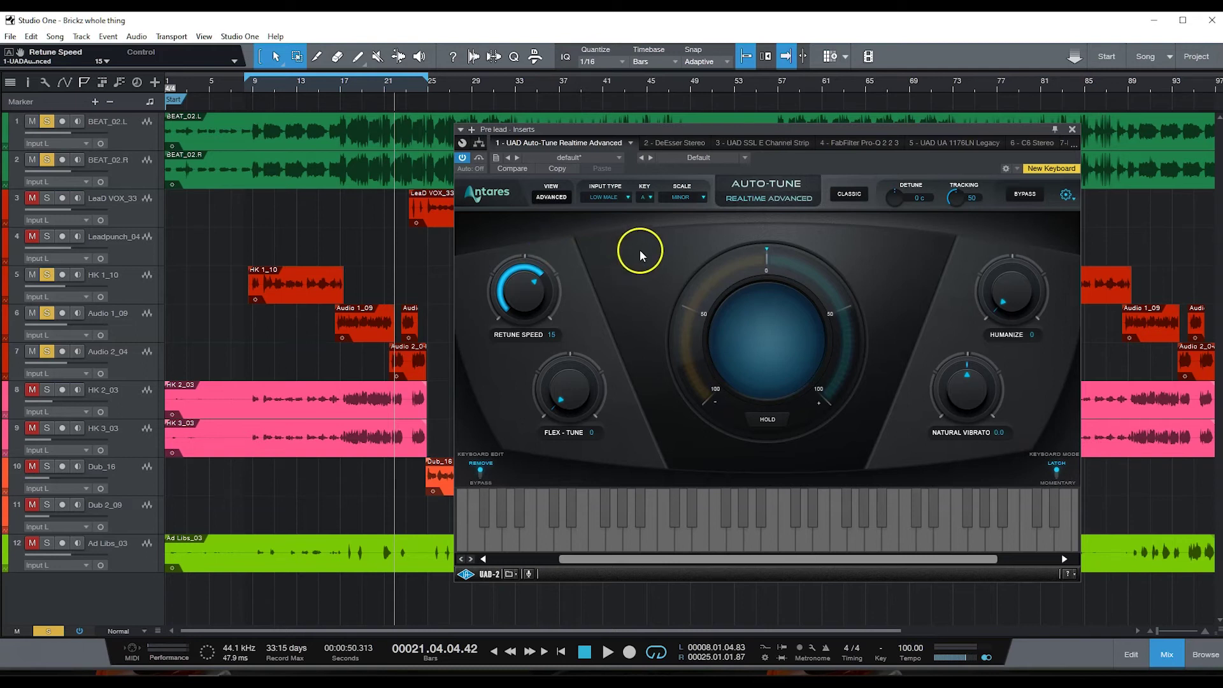
left_click(629, 198)
left_click(645, 173)
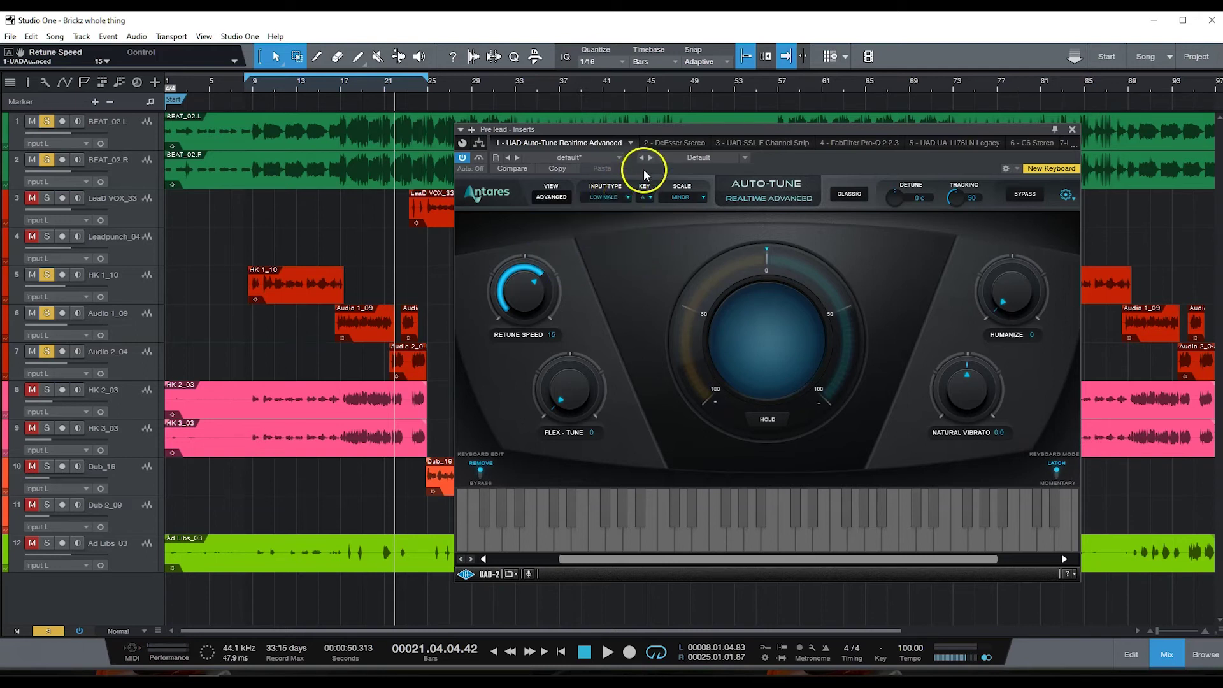
left_click(650, 196)
left_click(662, 186)
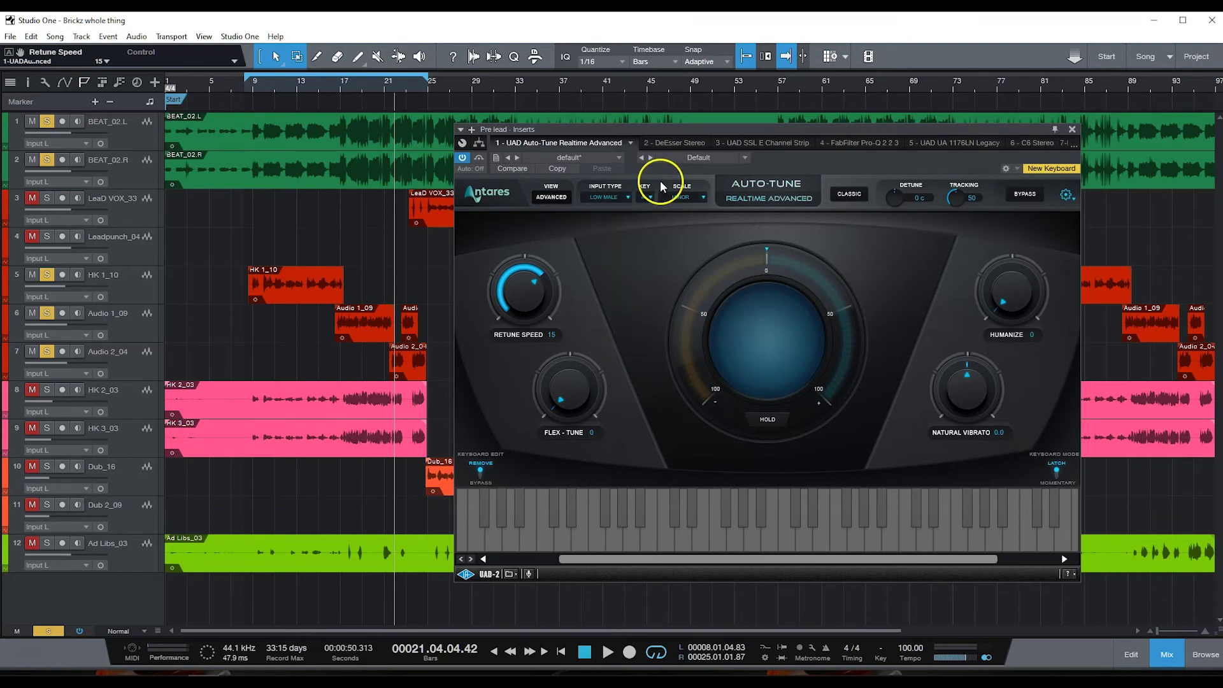
left_click(703, 198)
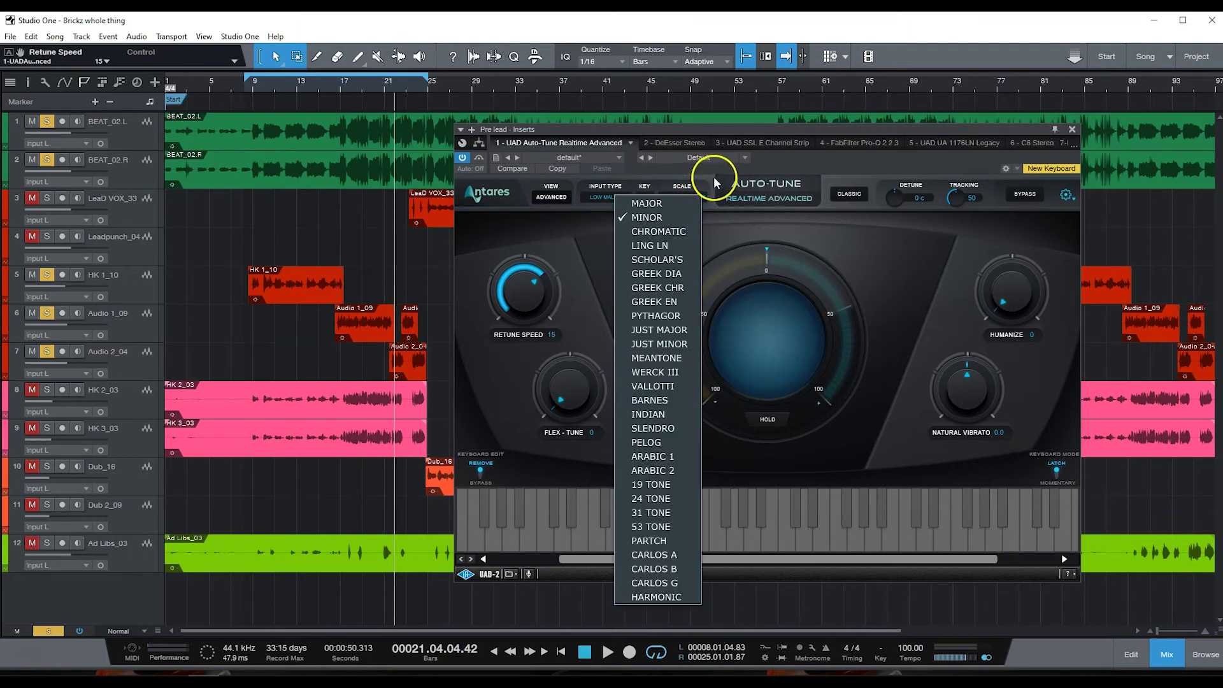
left_click(715, 183)
left_click(562, 291)
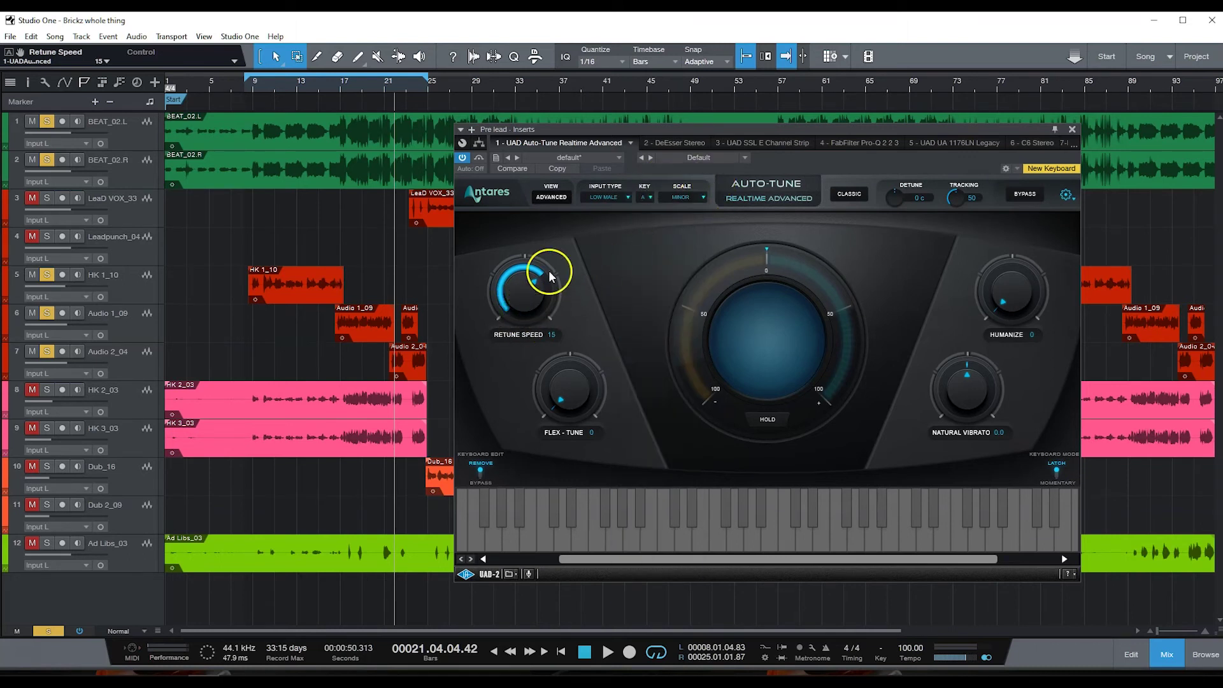
left_click(586, 274)
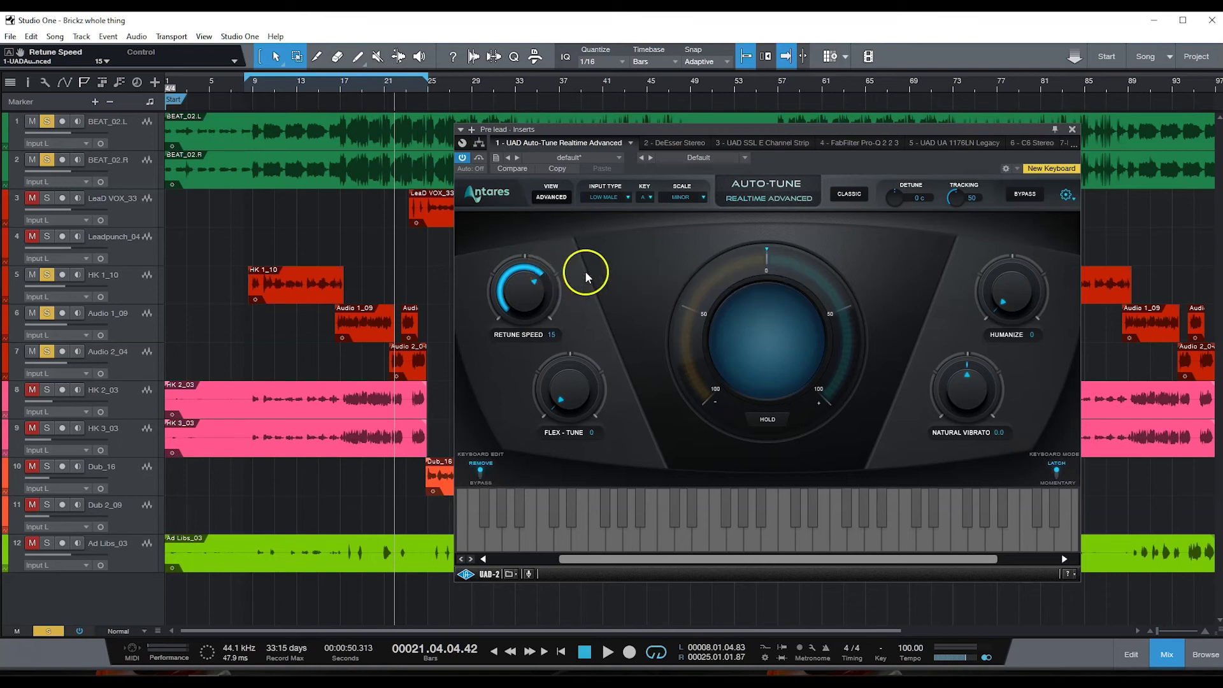